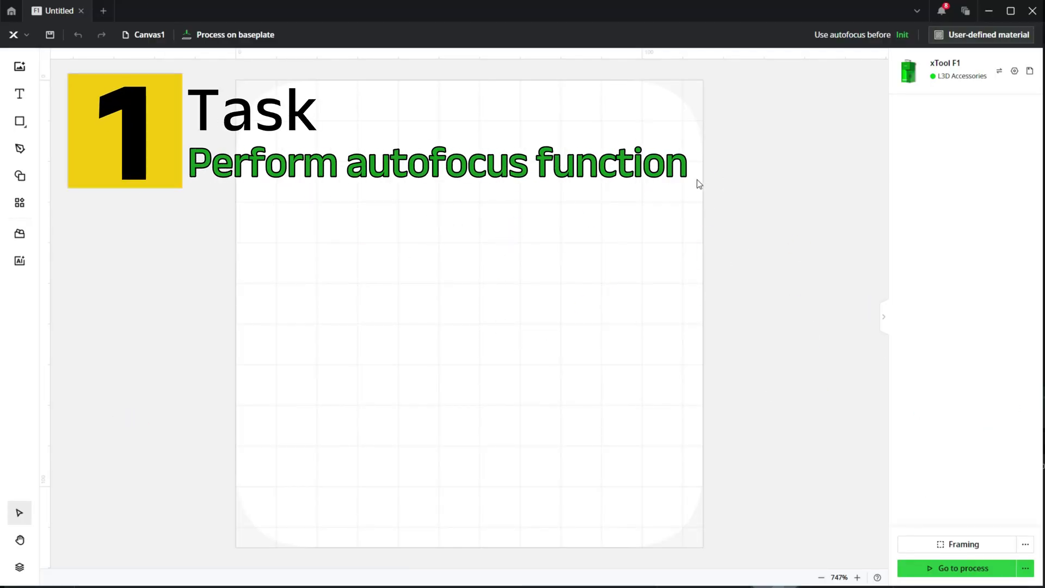
Step: Run autofocus on the xTool F1 so it reads a 9.74 mm focus distance
click(903, 39)
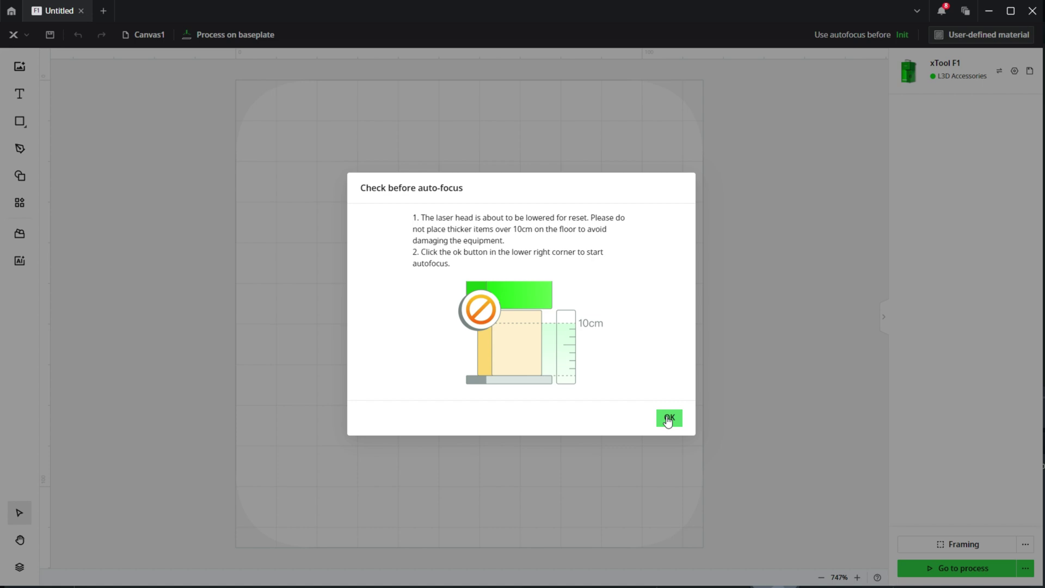
click(668, 418)
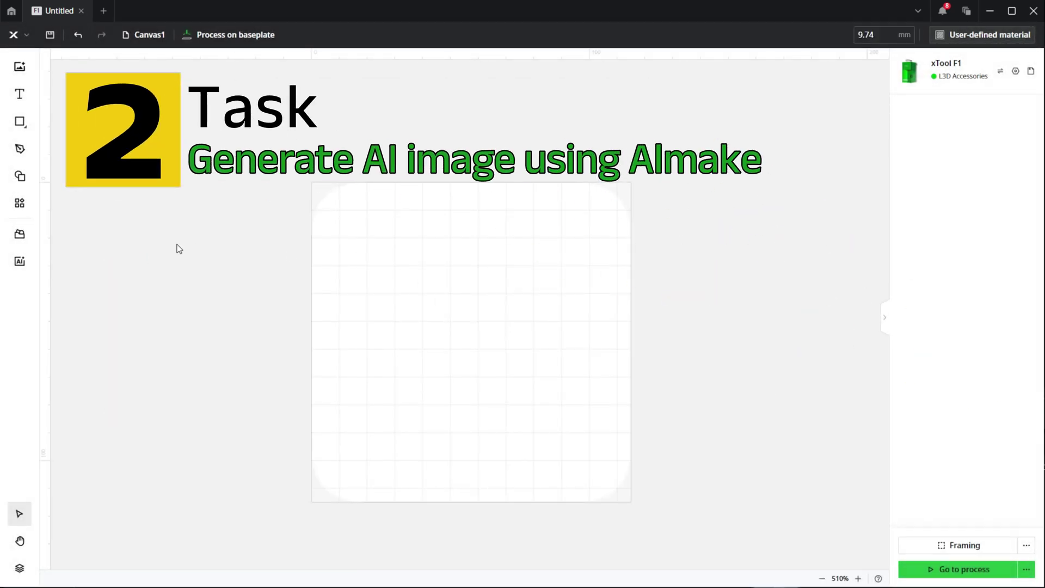
Step: In the AI image generator, keep a 1:1 aspect ratio and 2 images
click(19, 262)
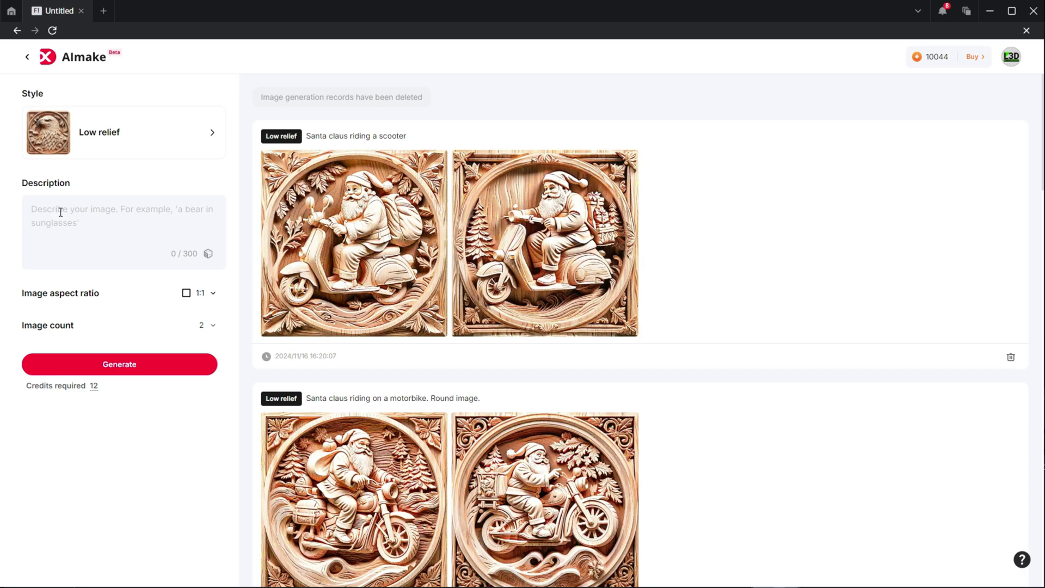
click(211, 294)
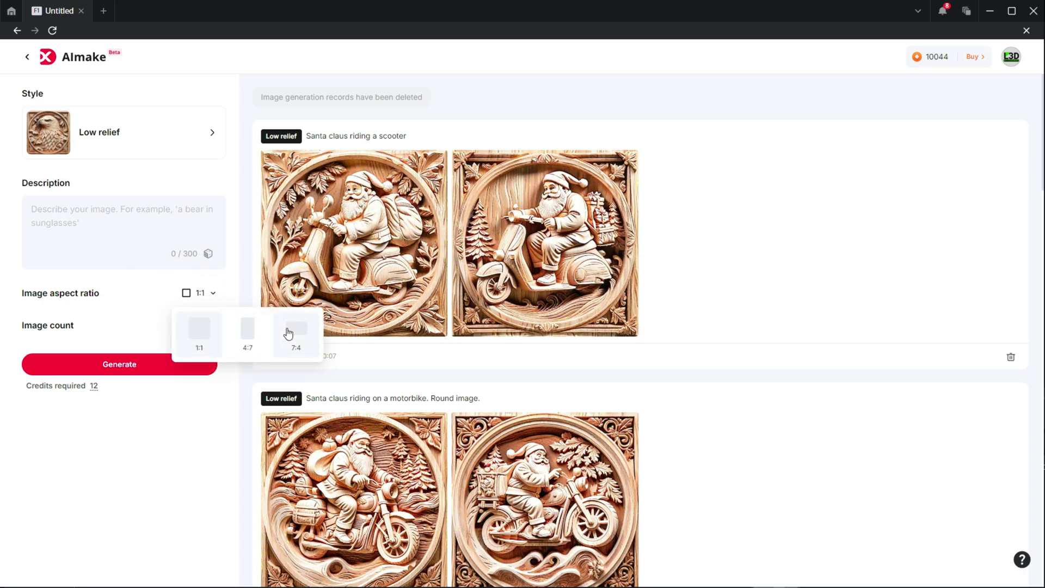
click(201, 290)
click(208, 325)
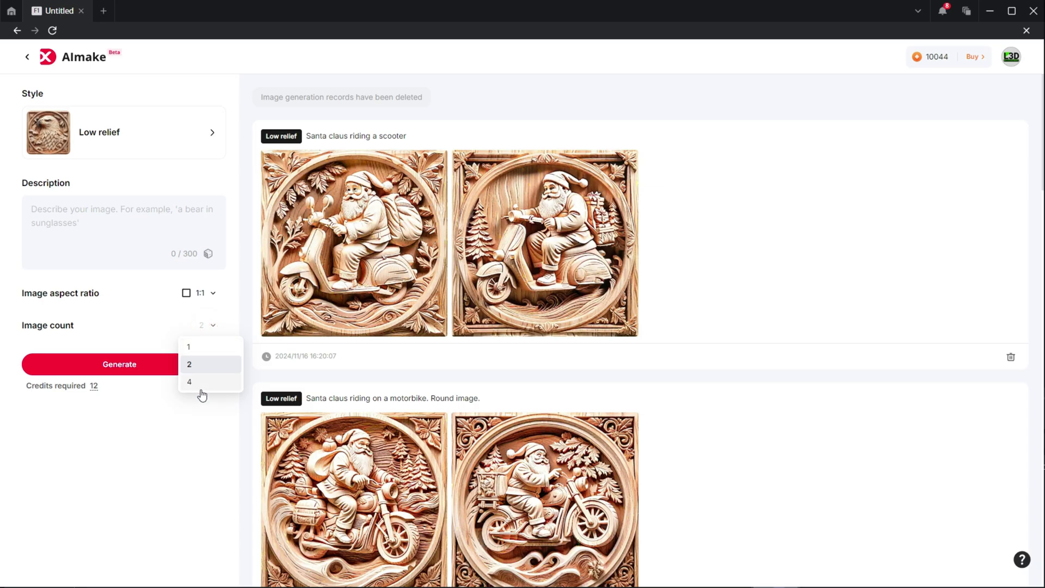
click(193, 369)
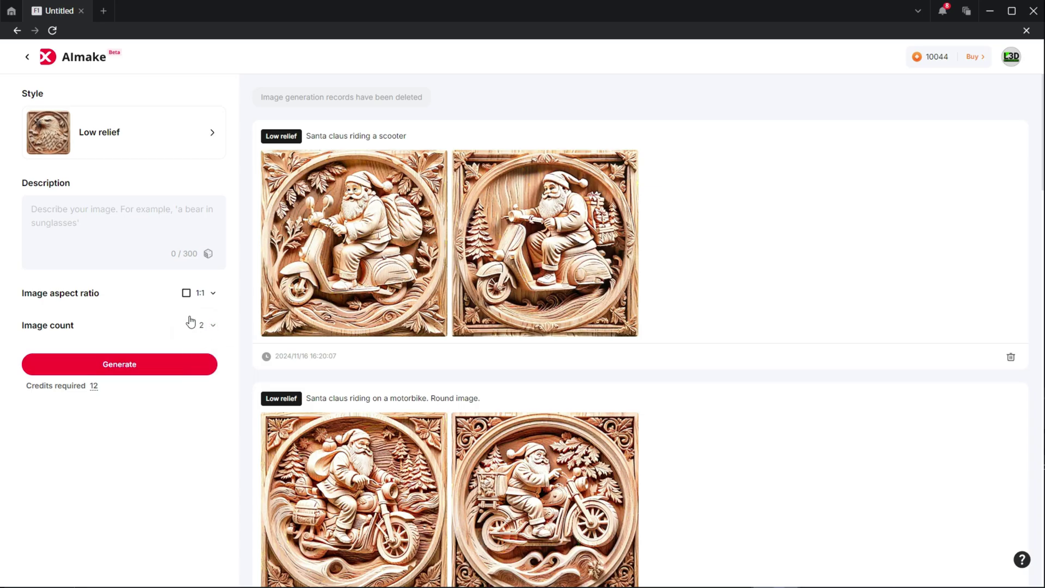
Step: Generate low-relief images from the prompt 'Santa riding in his sleigh with presents'
click(81, 216)
text(San)
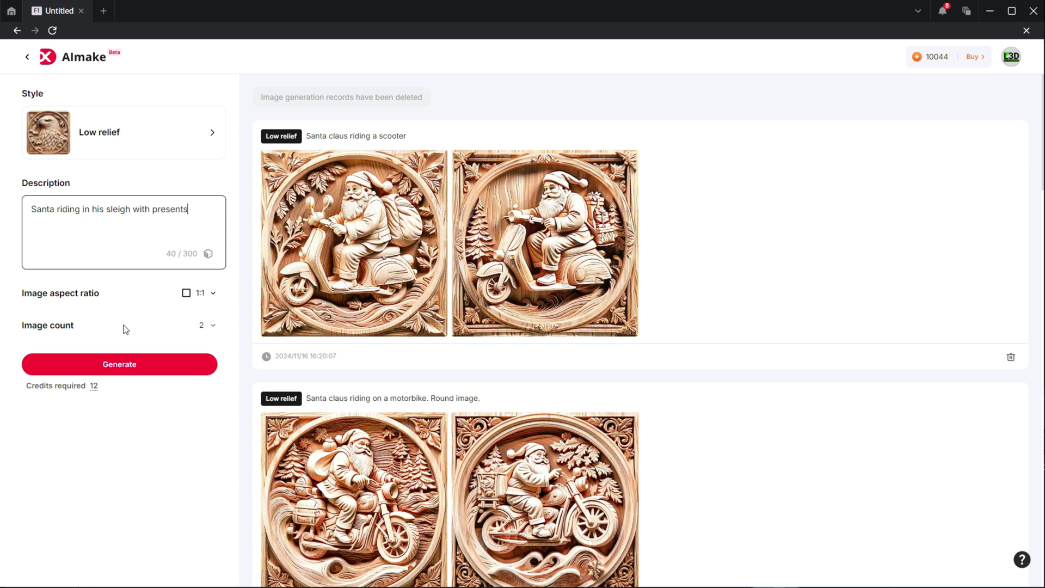
click(120, 365)
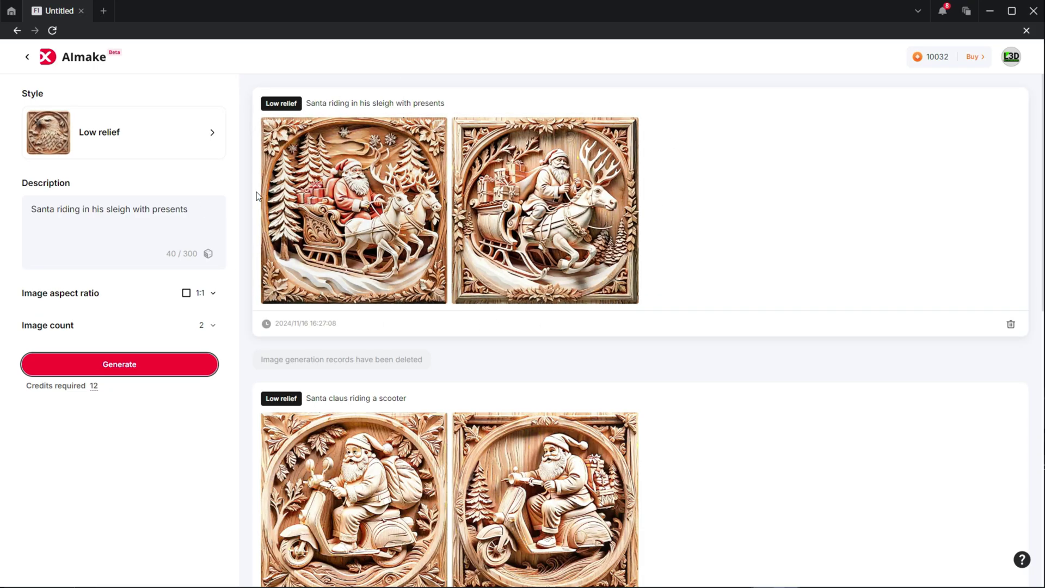
Step: Import the first generated Santa sleigh image into the XCS canvas
click(352, 209)
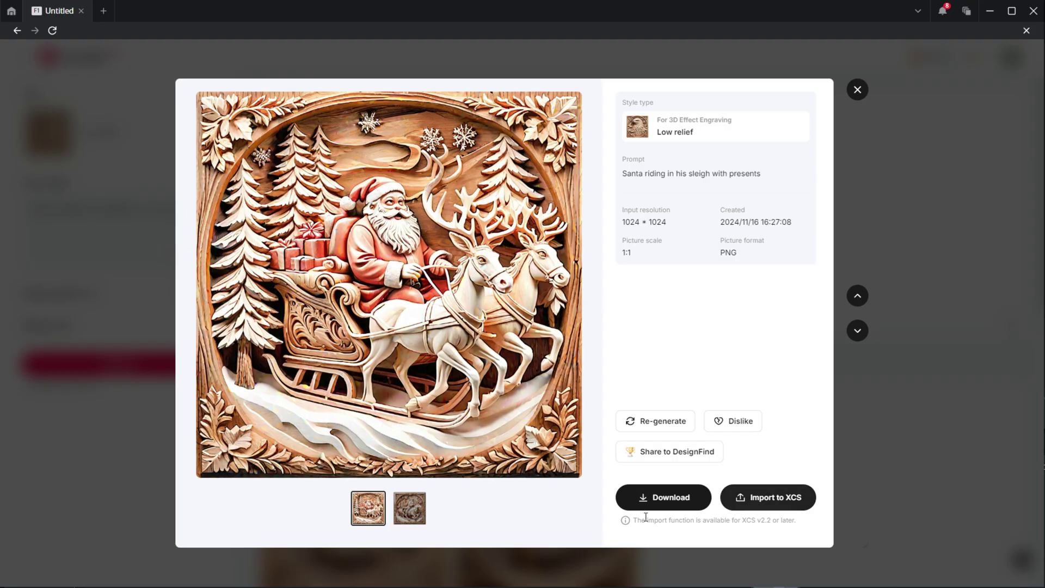
mouse_move(730, 429)
click(772, 498)
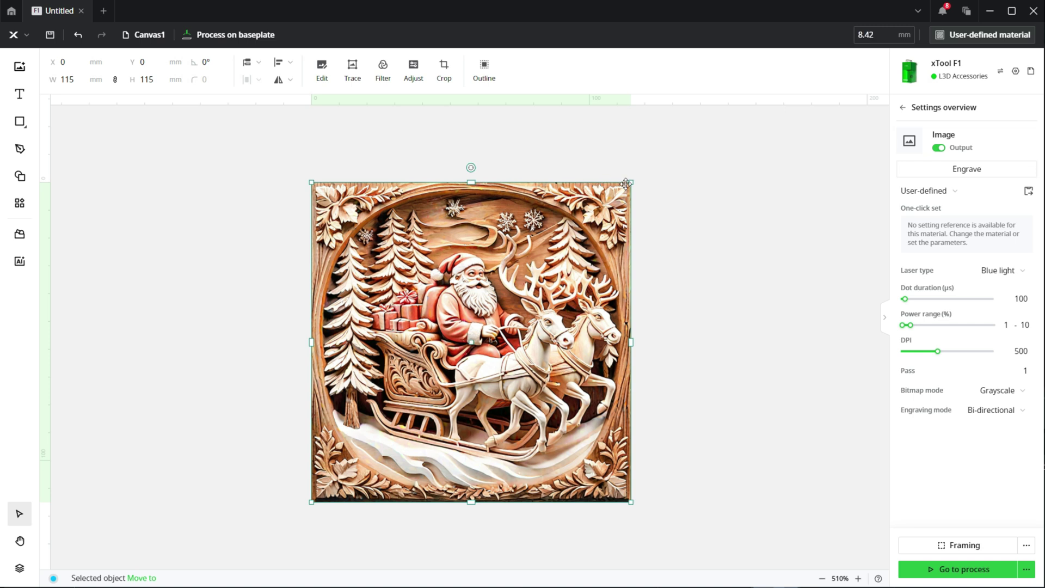
Step: Shrink the sleigh image onto the coaster and set its width to 90 mm
drag(626, 184, 576, 243)
drag(441, 342, 469, 318)
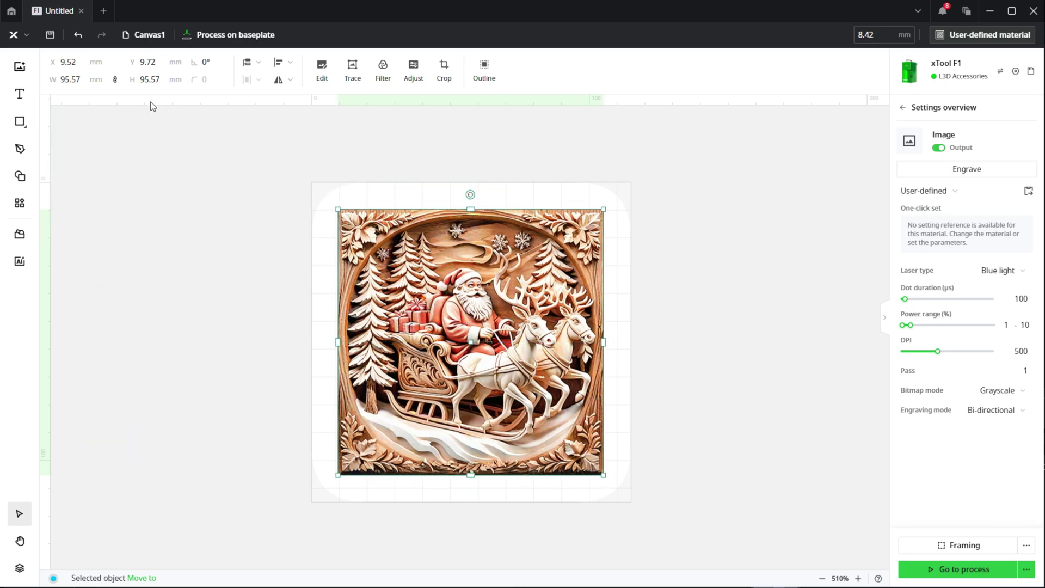
drag(82, 85, 53, 86)
text(90)
key(Return)
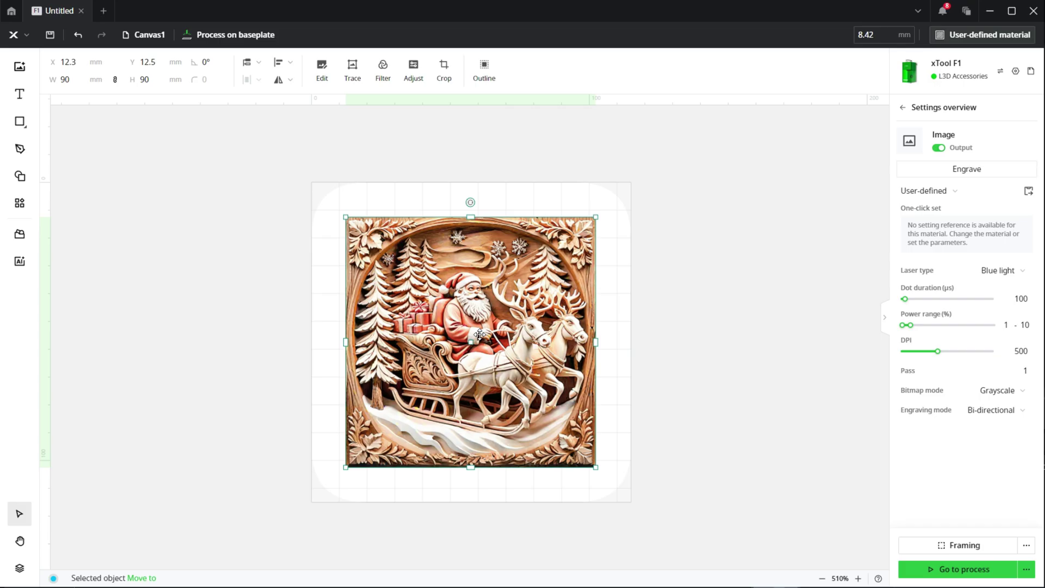
key(Escape)
click(425, 369)
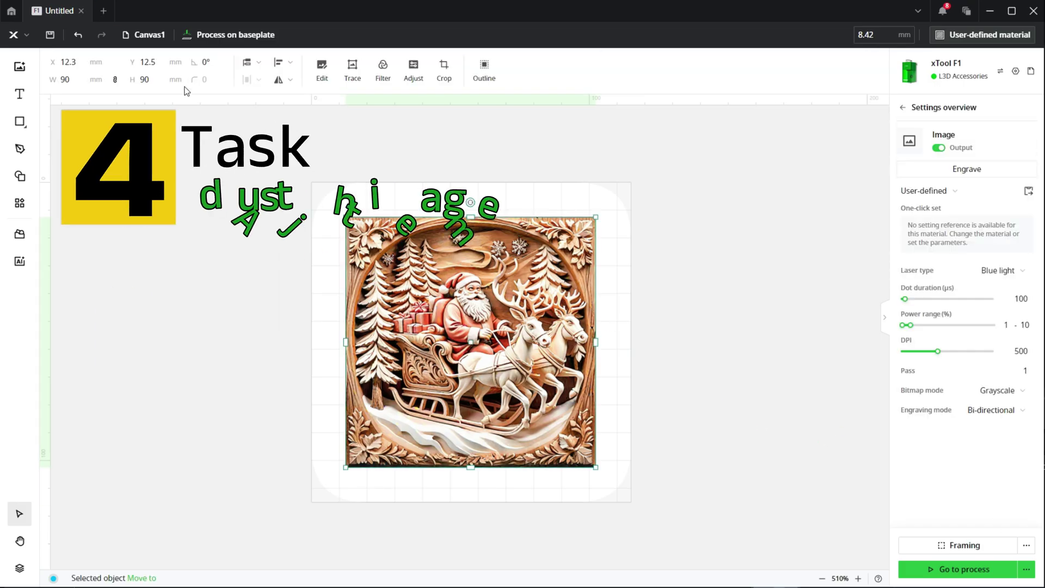
Step: Raise the sleigh image's Sharpness to 50 in the Adjust panel
click(420, 75)
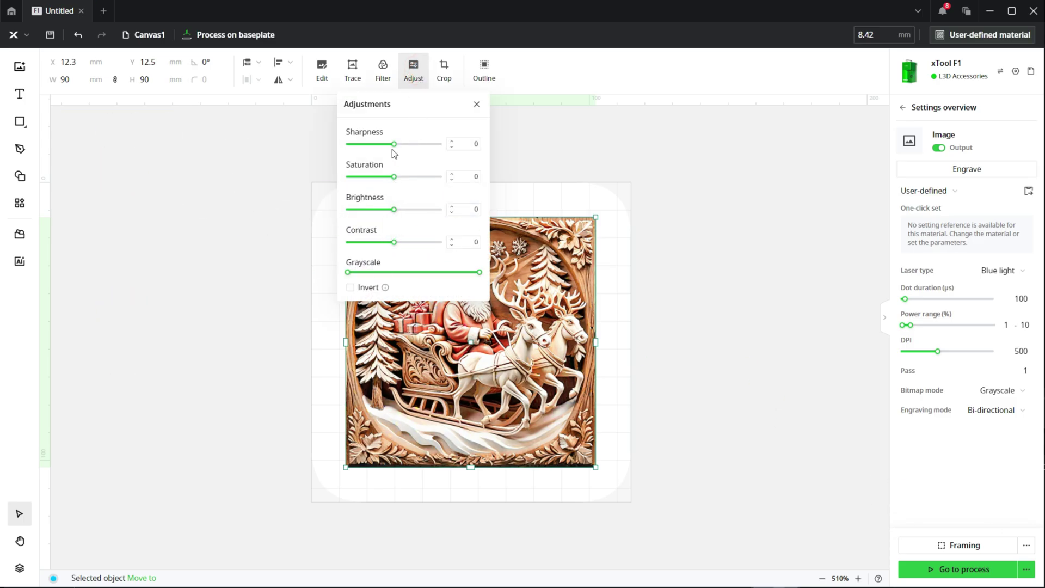
mouse_move(392, 146)
drag(394, 144, 444, 145)
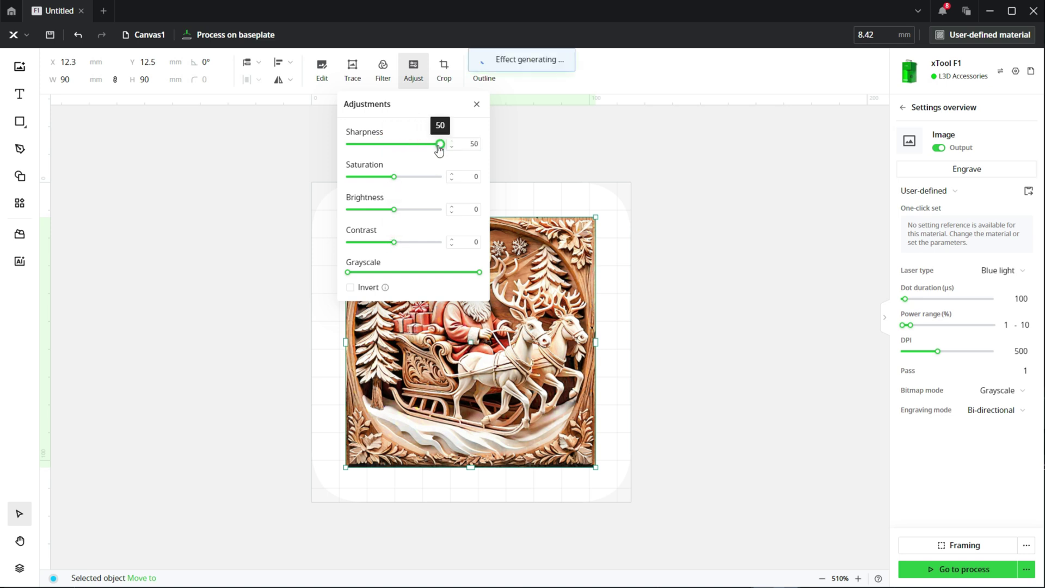
click(730, 314)
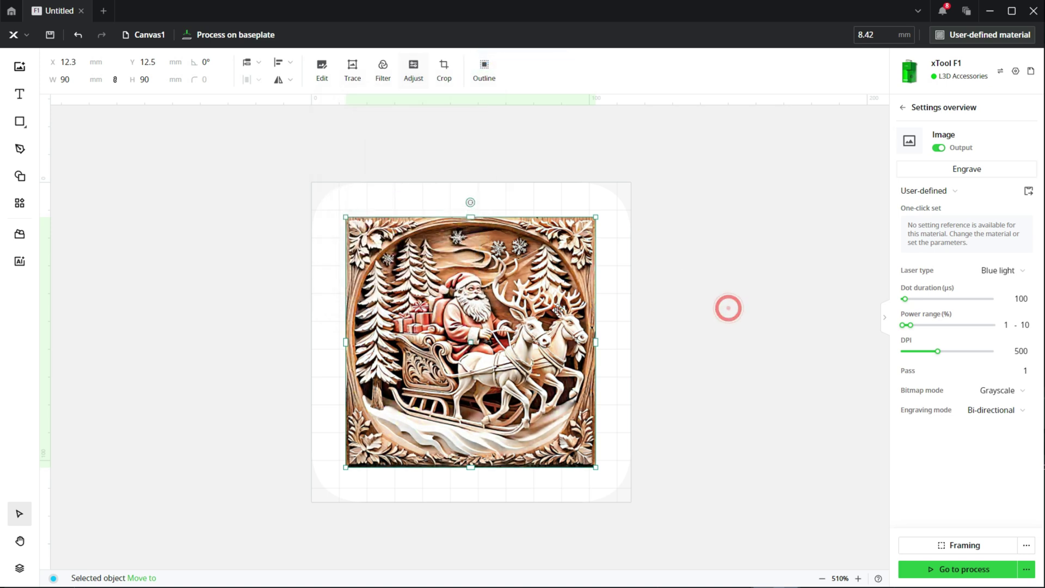
Step: Copy and paste the sleigh image, shifting the copy right to X 57.5 over the original
right_click(464, 314)
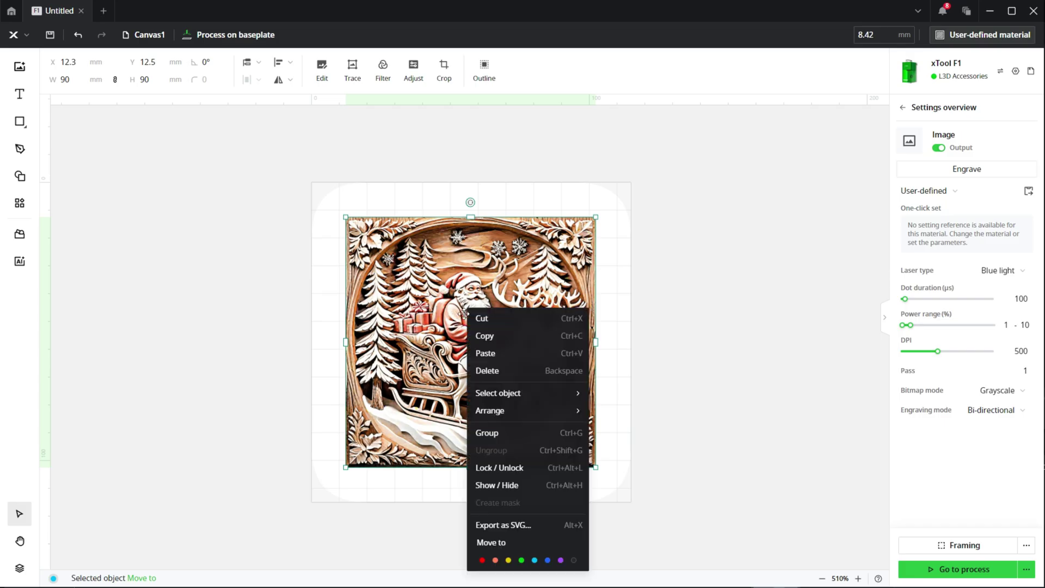
click(484, 336)
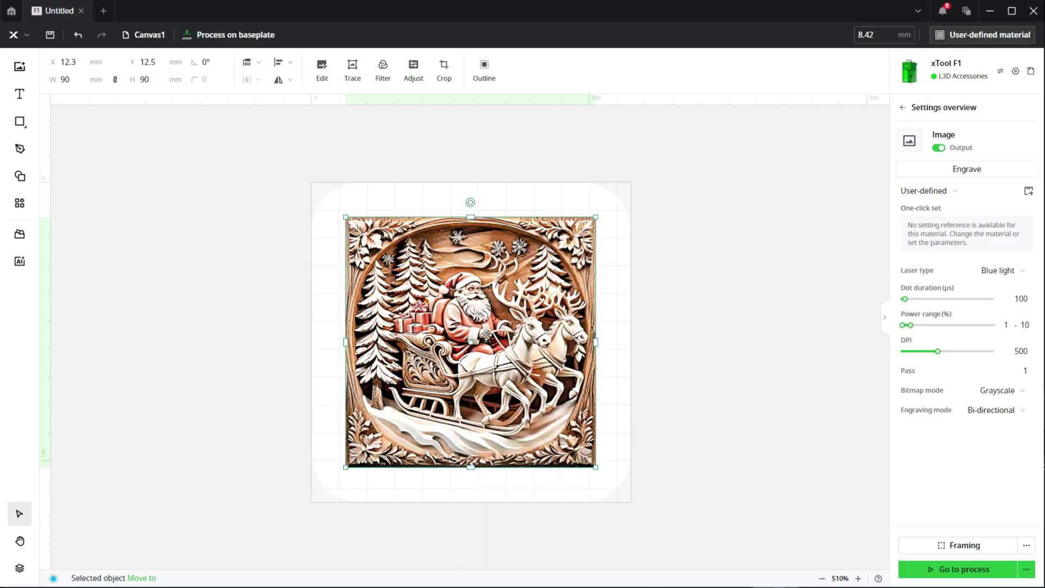
right_click(538, 327)
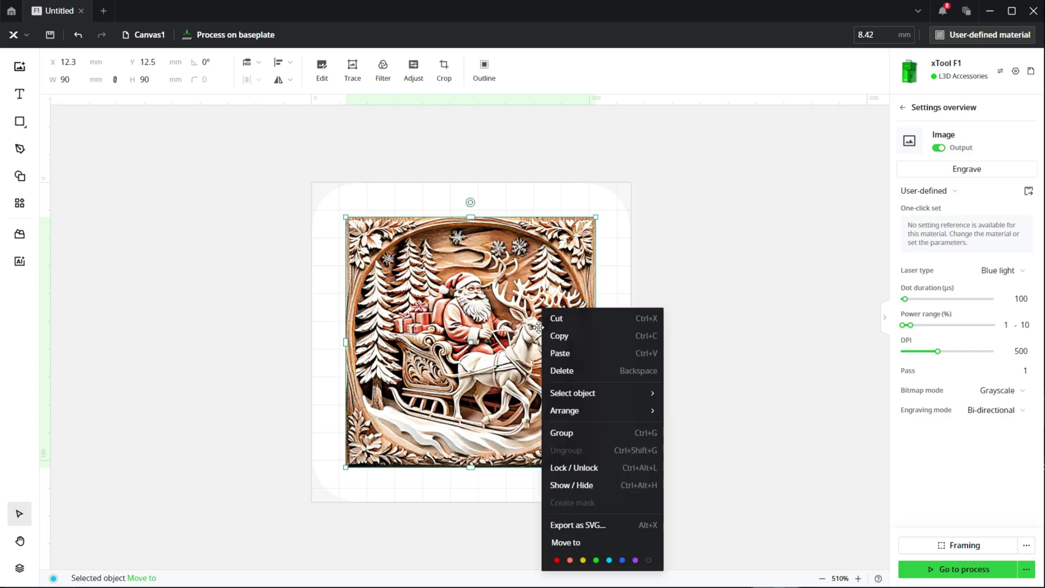
click(562, 353)
drag(605, 355, 546, 284)
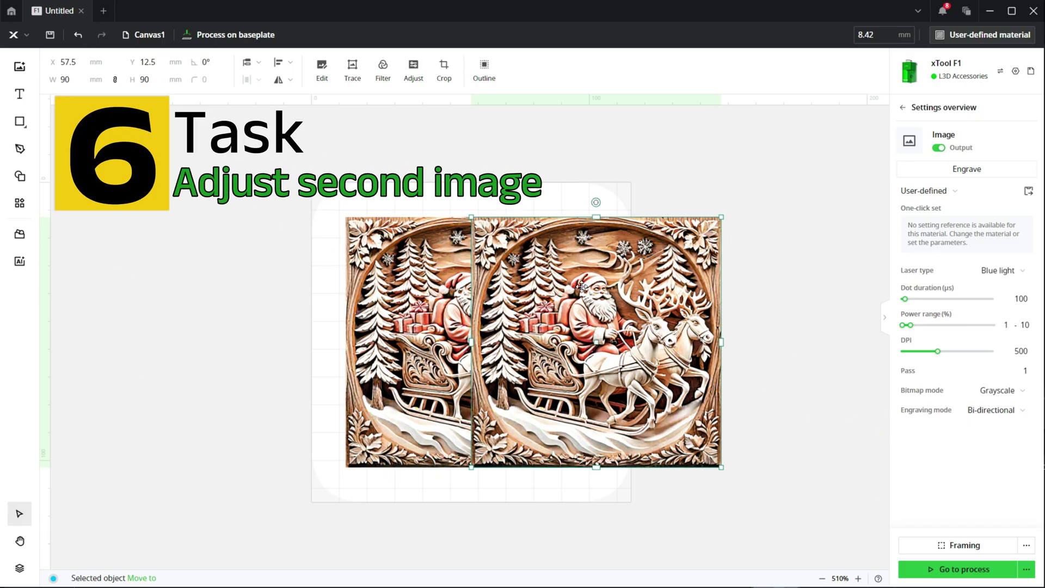
Step: Make the copy black-and-white by pulling its Grayscale range down to about 156
click(414, 69)
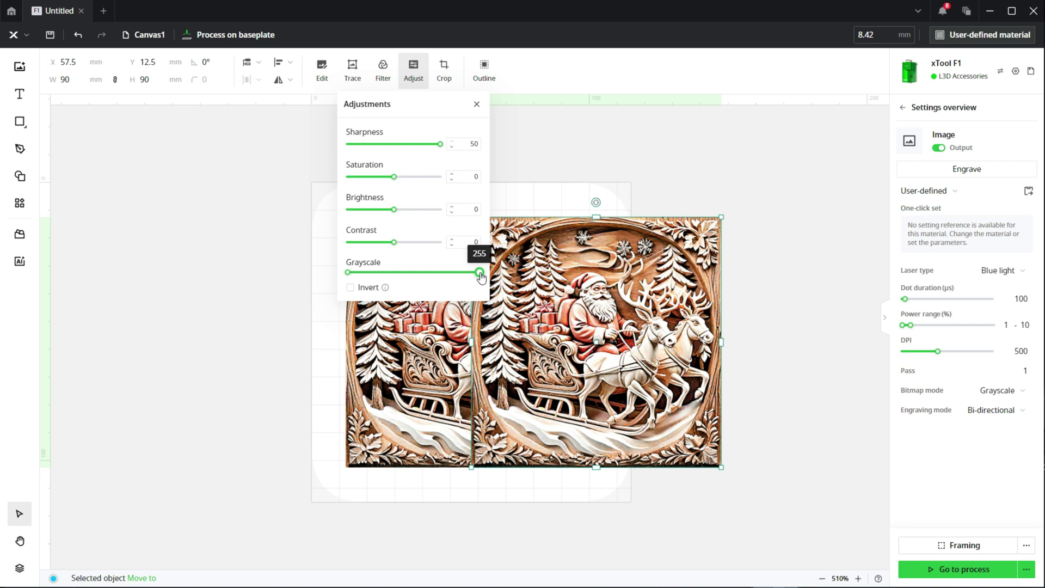
drag(479, 272, 429, 275)
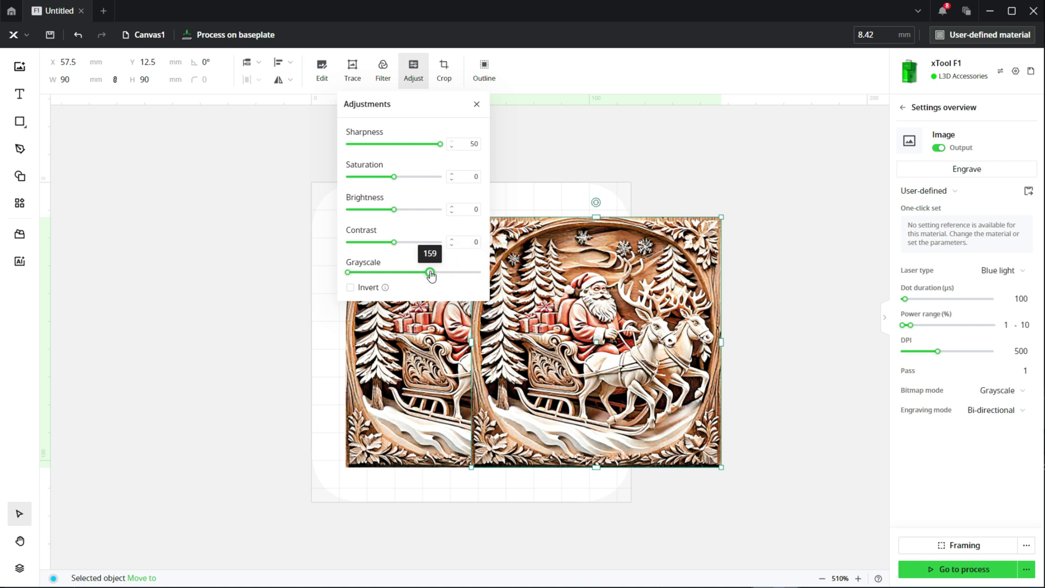
click(517, 192)
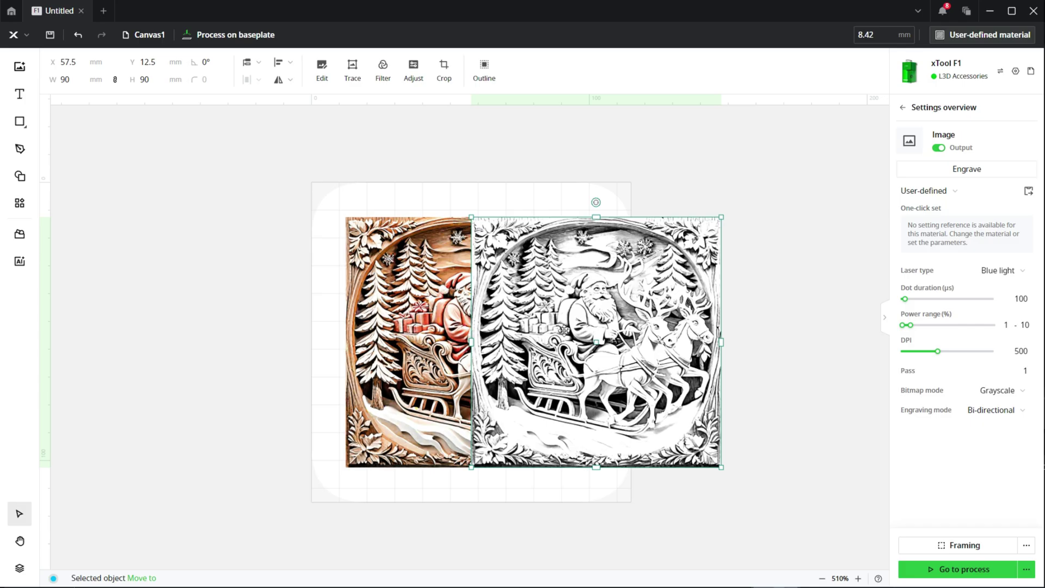
Step: Move the right grayscale image onto a new Green layer
click(19, 567)
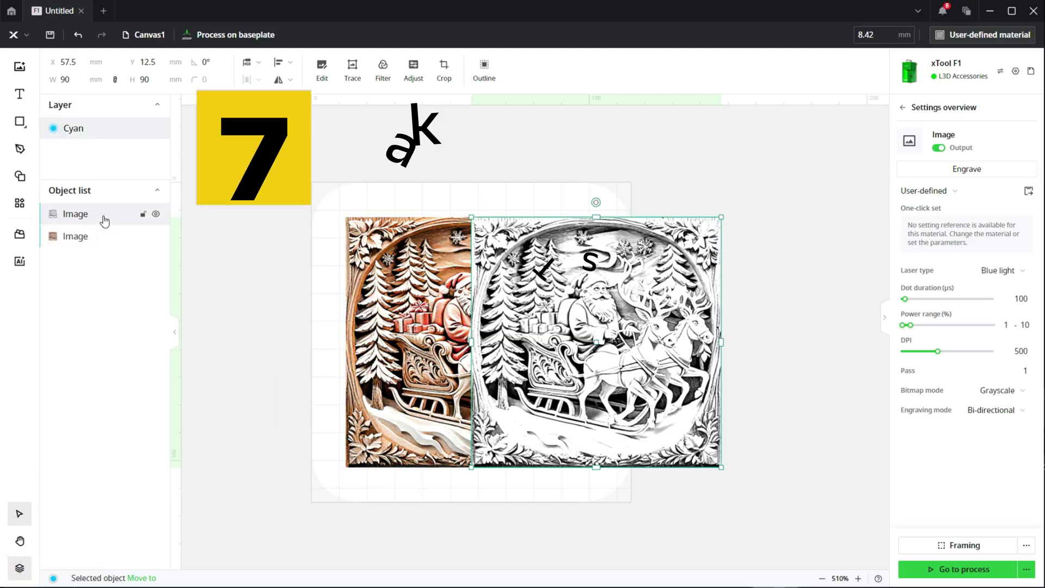
right_click(585, 287)
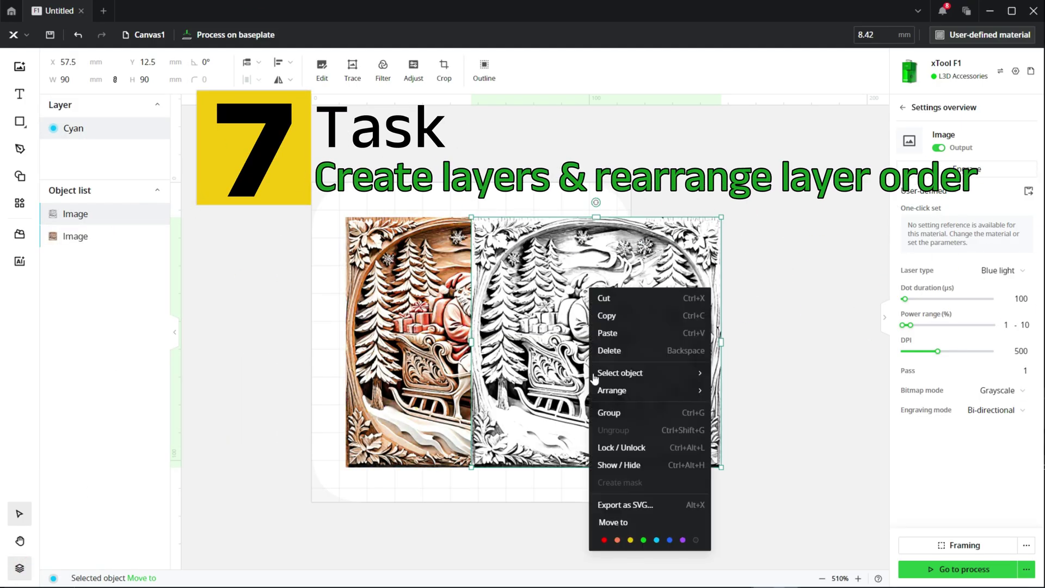
click(643, 540)
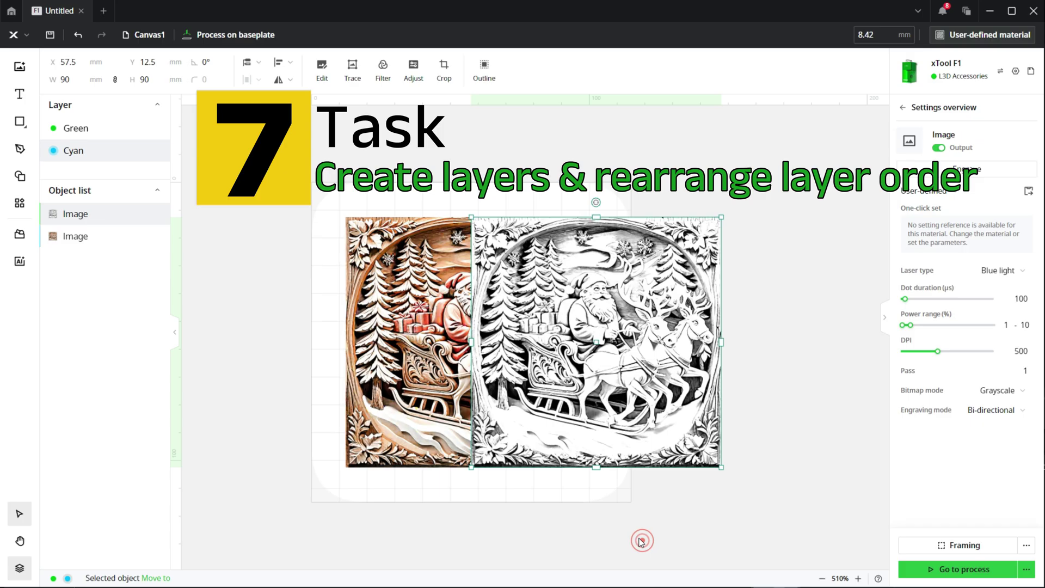
Step: Rename the Green layer to Layer 2 and Cyan to Layer 1, ordering Layer 2 below Layer 1
right_click(76, 130)
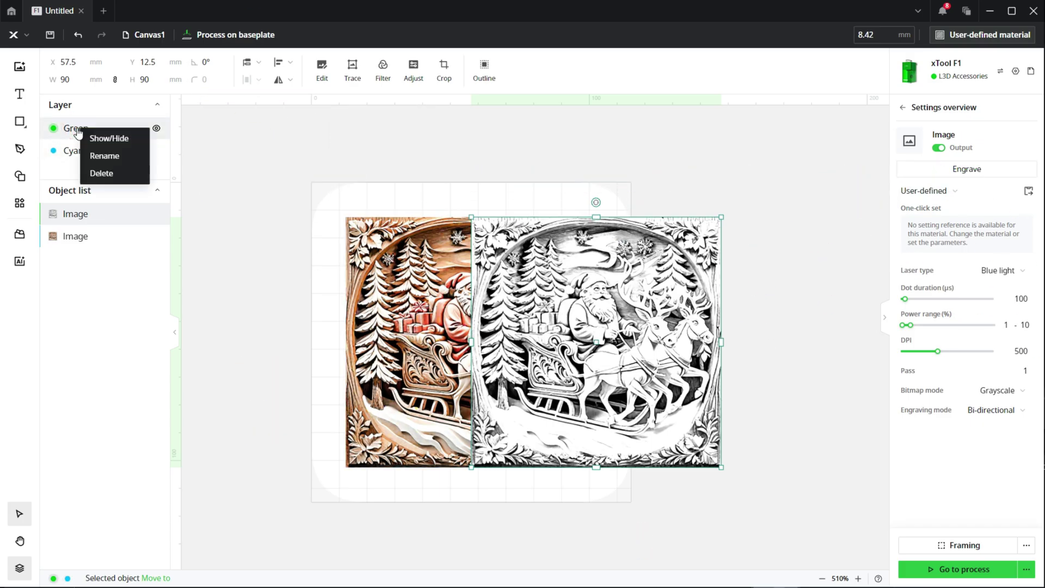
click(105, 153)
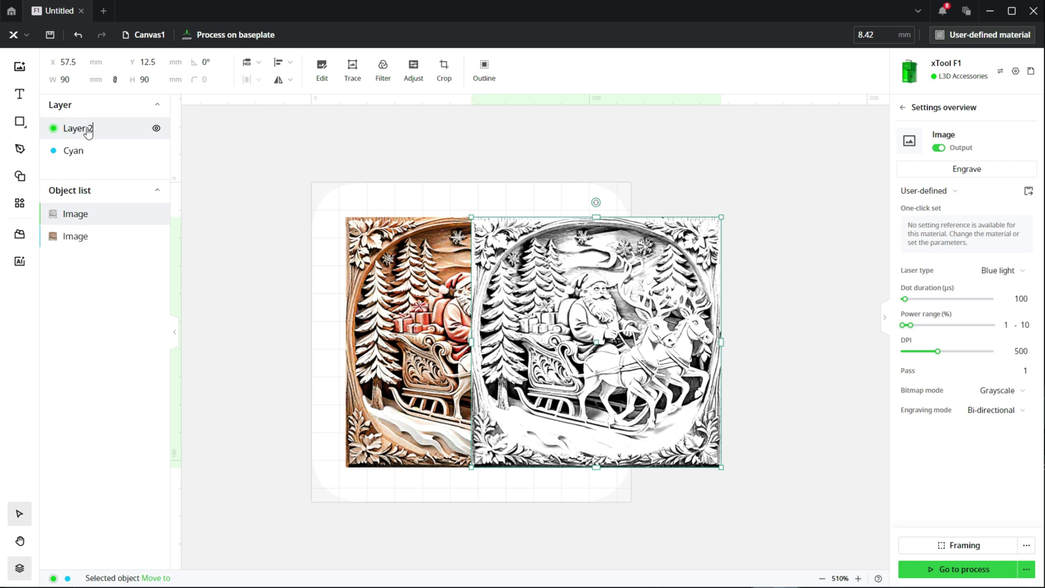
right_click(78, 149)
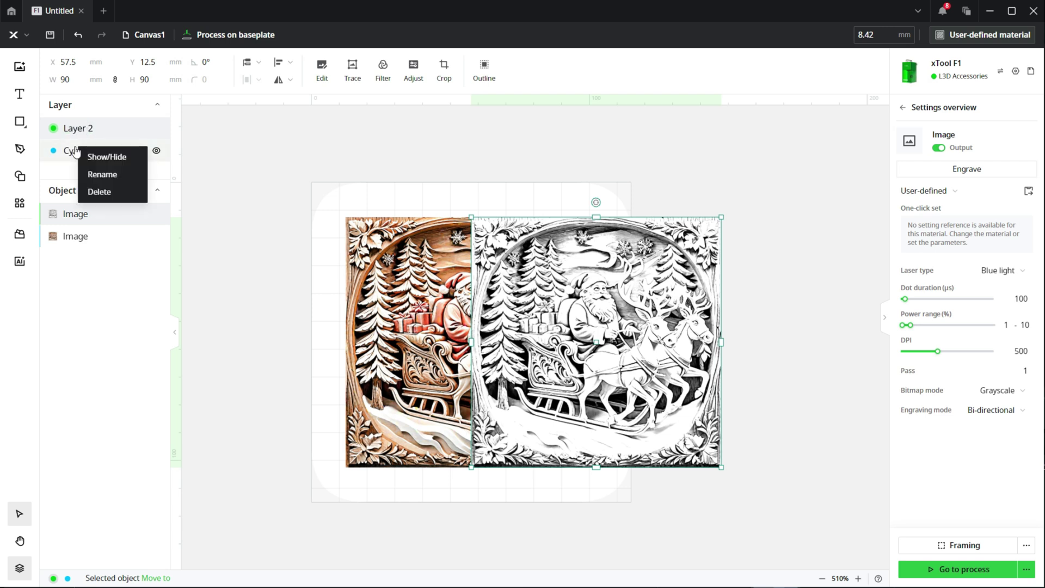
click(101, 173)
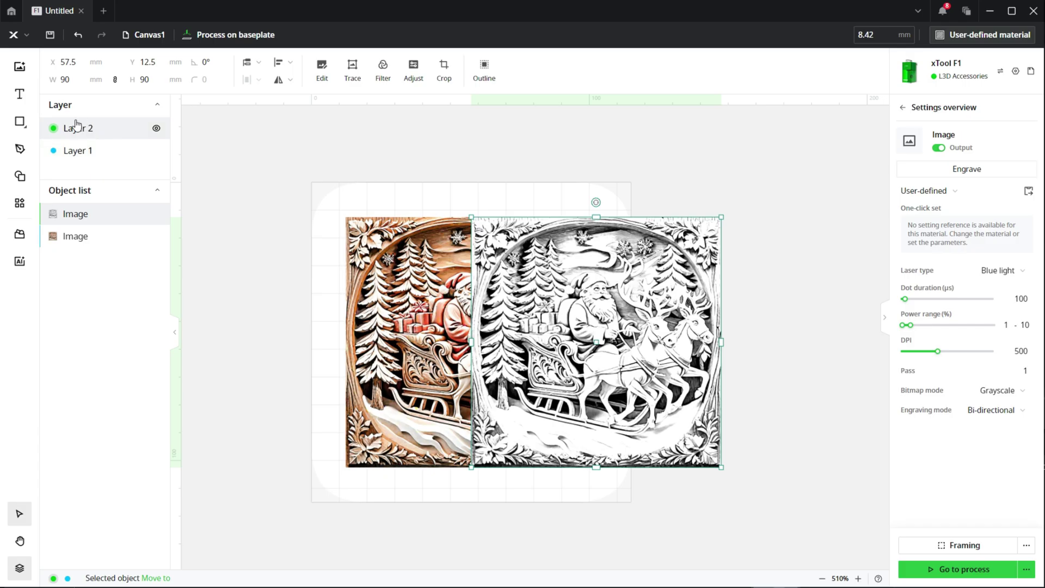
drag(88, 129, 90, 162)
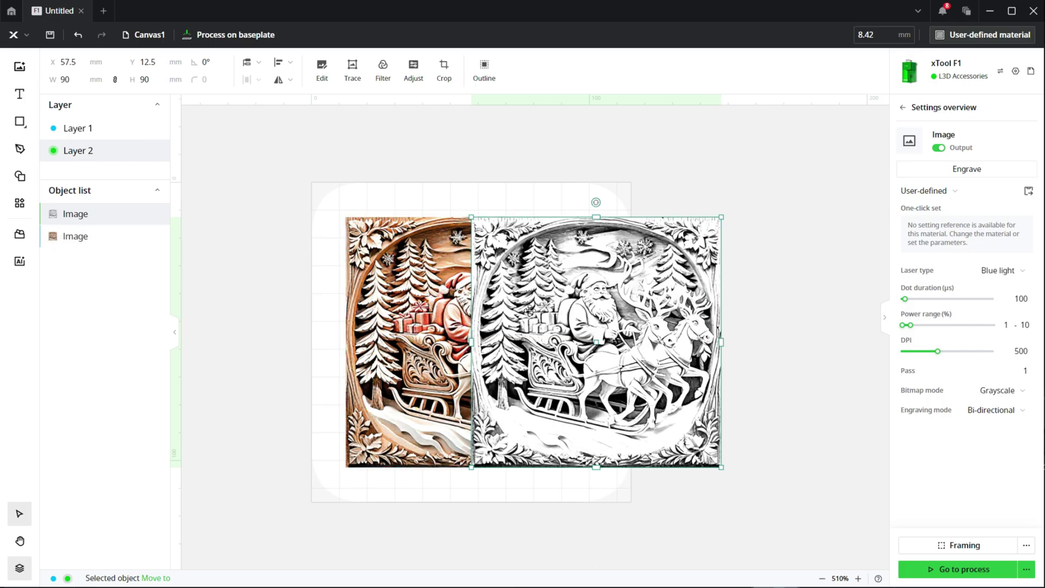
click(439, 288)
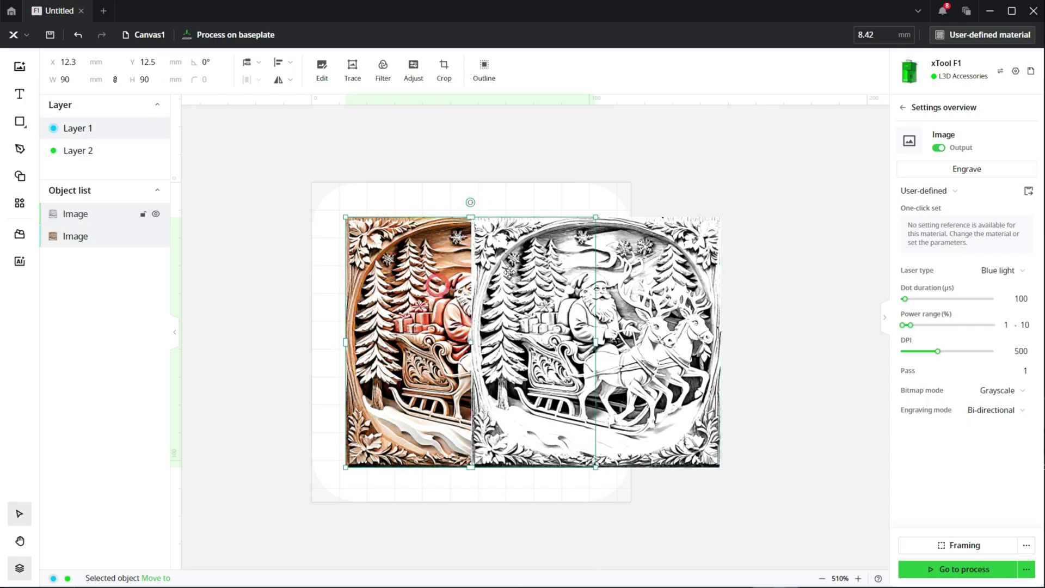
click(632, 293)
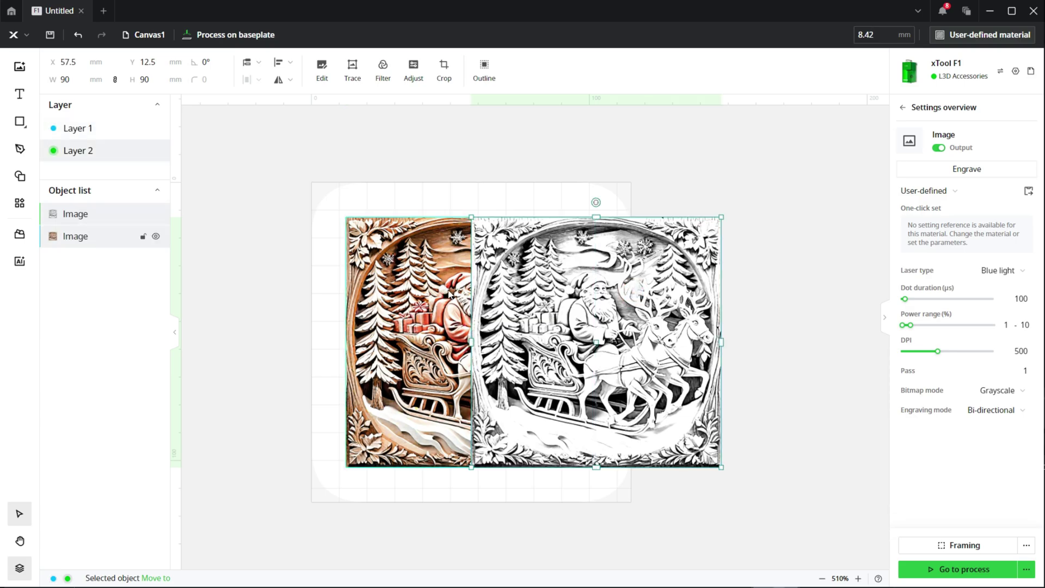
Step: Centre the colour sleigh image horizontally and vertically
click(115, 235)
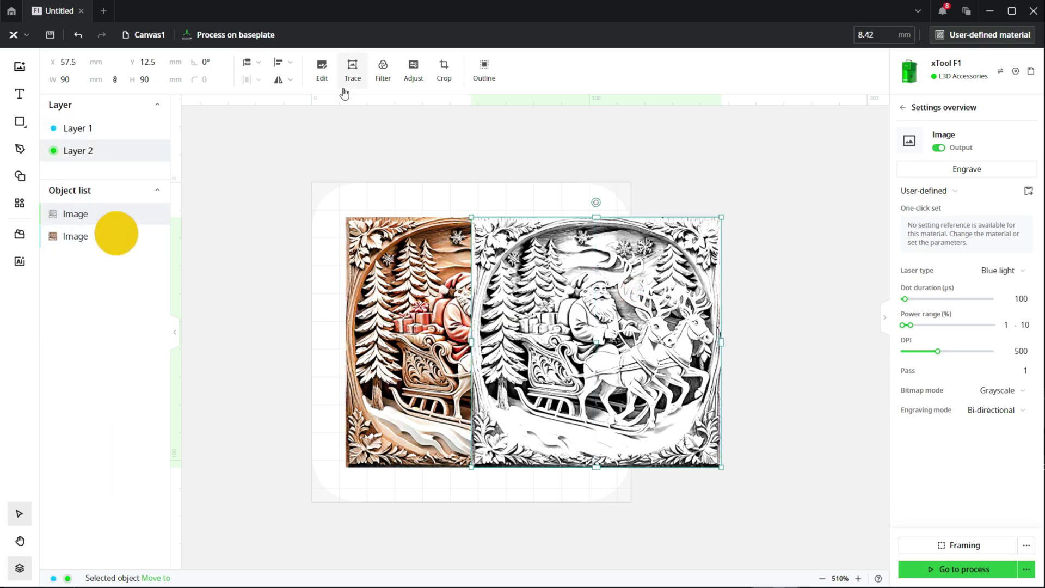
click(290, 64)
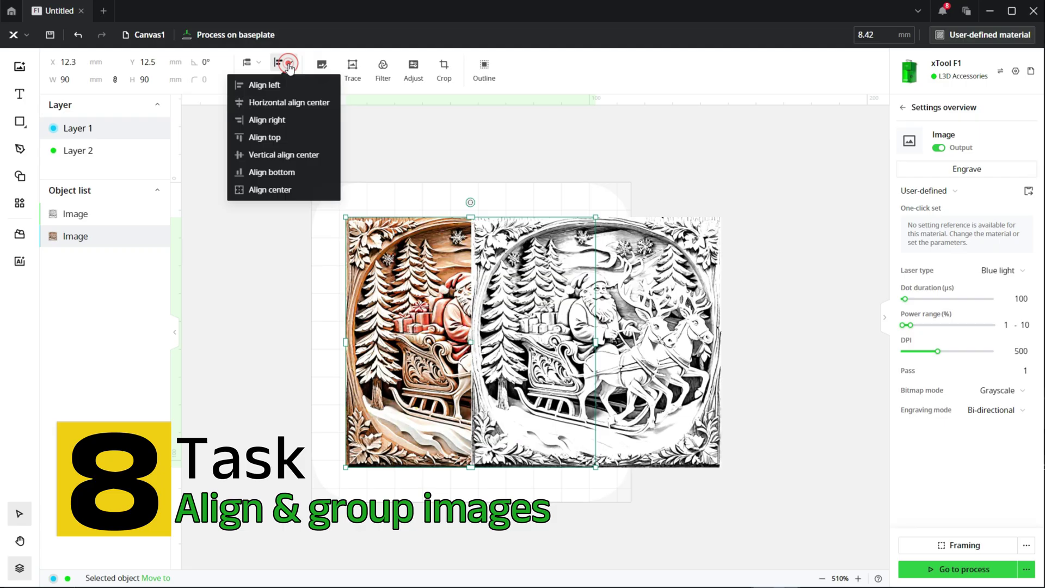
click(280, 104)
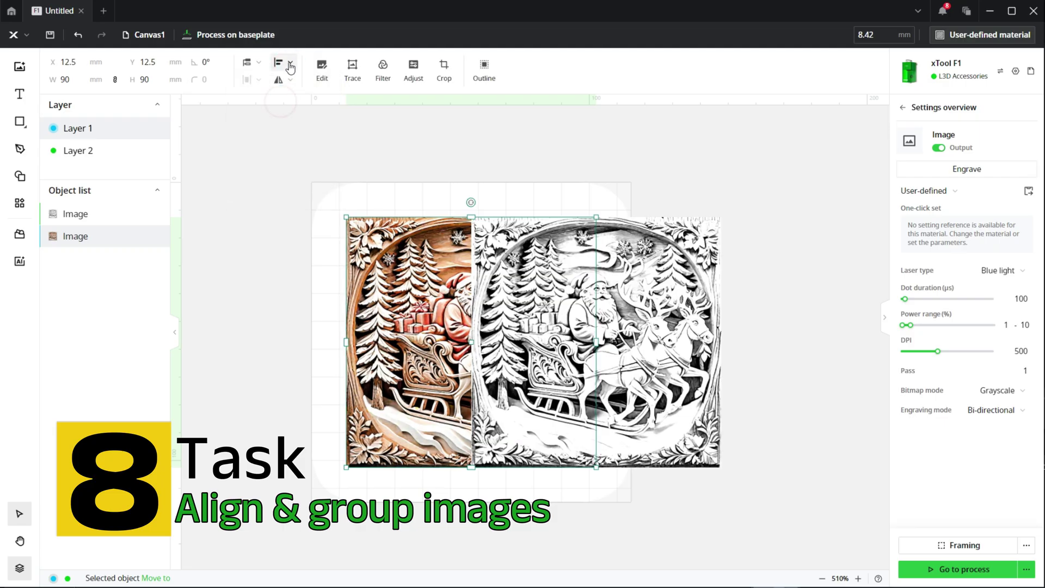
click(289, 63)
click(290, 155)
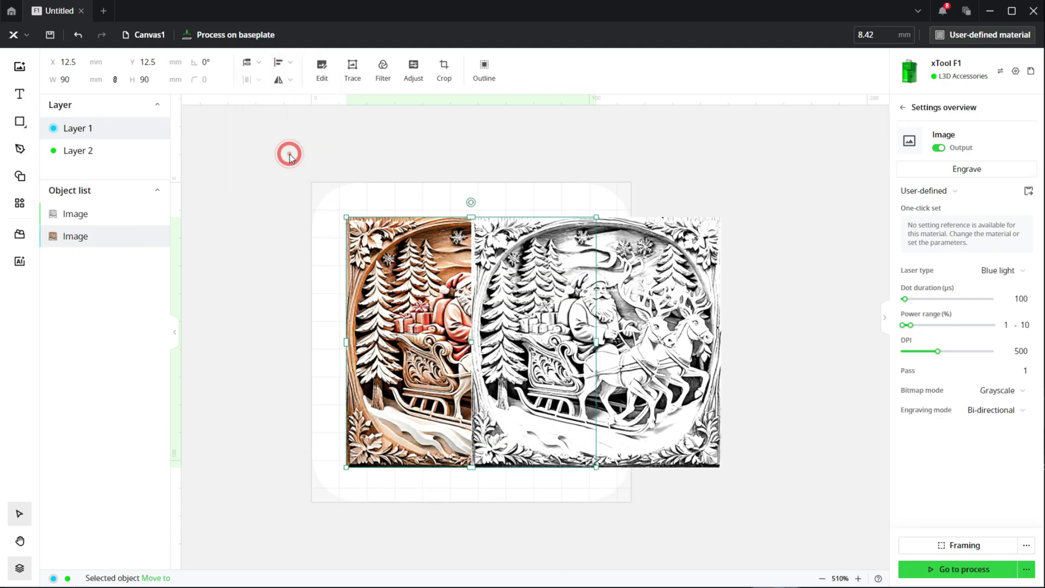
Step: Centre the grayscale image the same way so both sit at X 12.5, Y 12.5
click(543, 276)
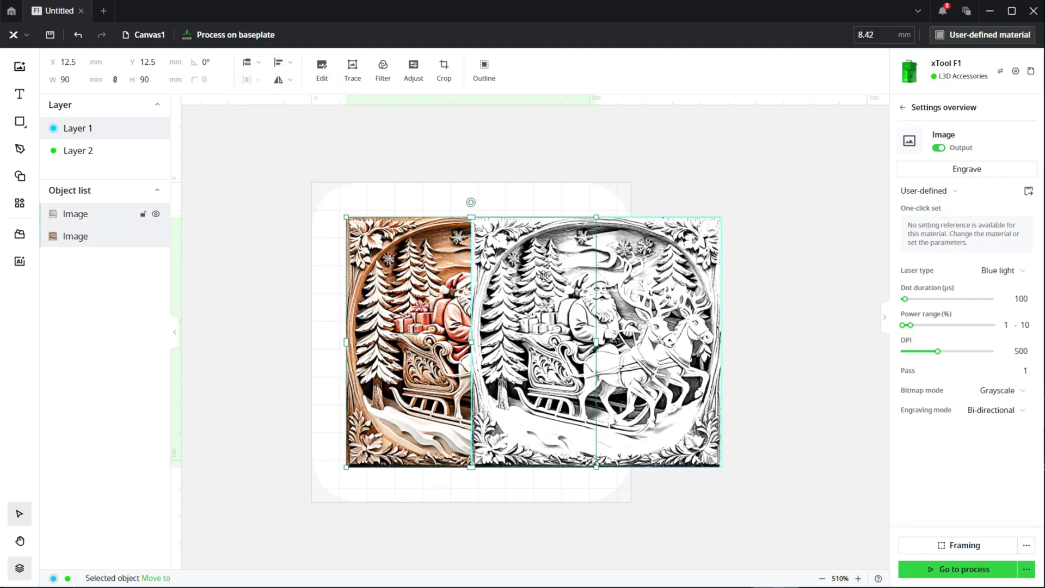
click(290, 63)
click(285, 103)
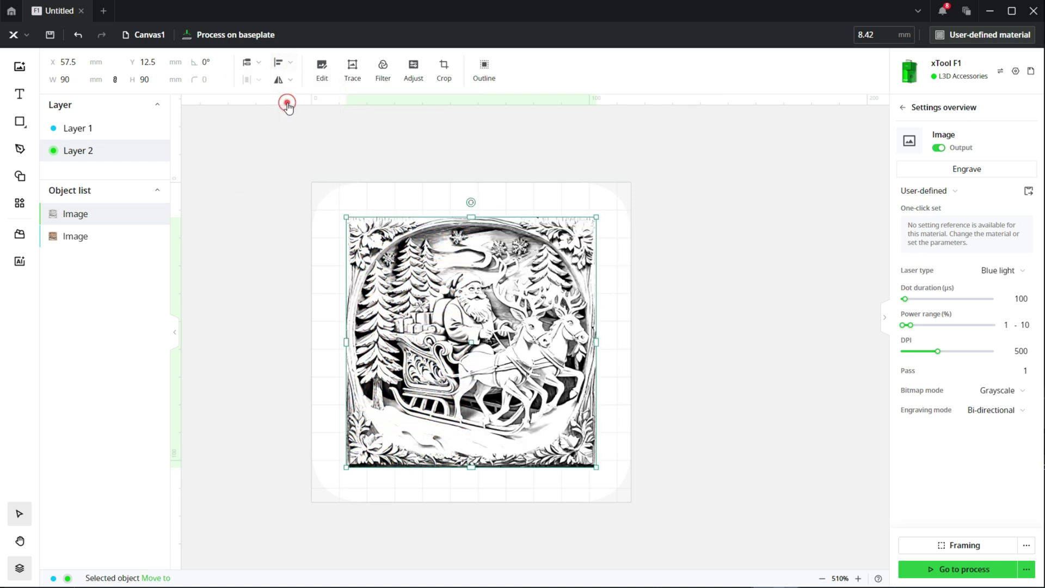
click(285, 65)
click(290, 155)
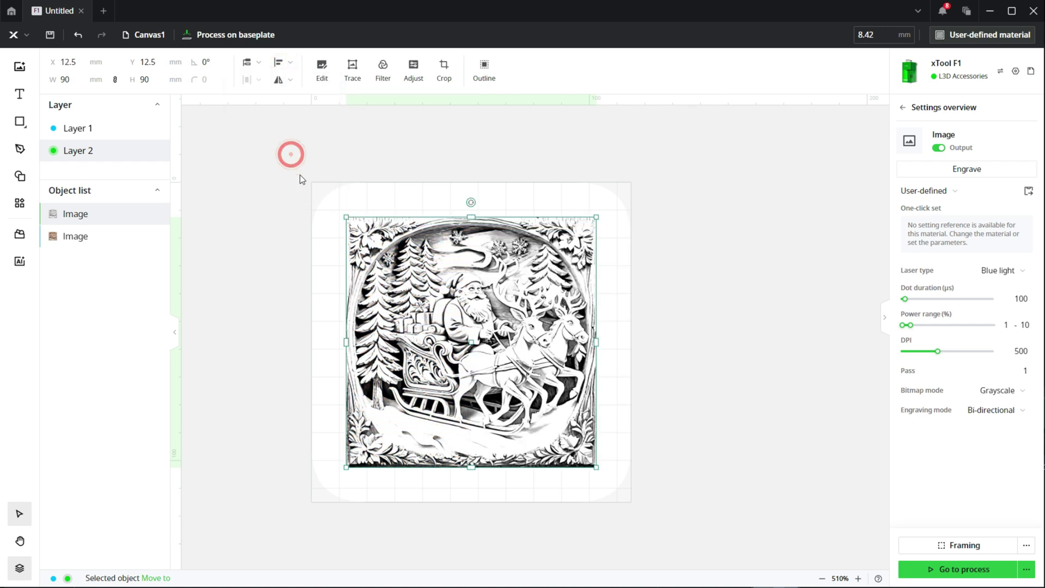
click(427, 205)
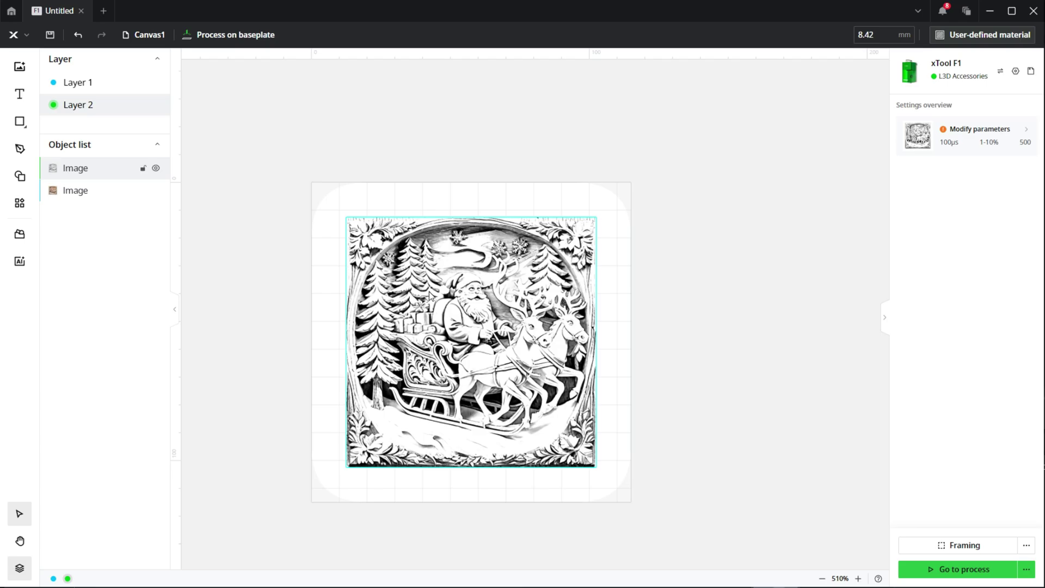
Step: Group both stacked sleigh images into one 90 × 90 mm group and reselect it
drag(332, 195, 624, 488)
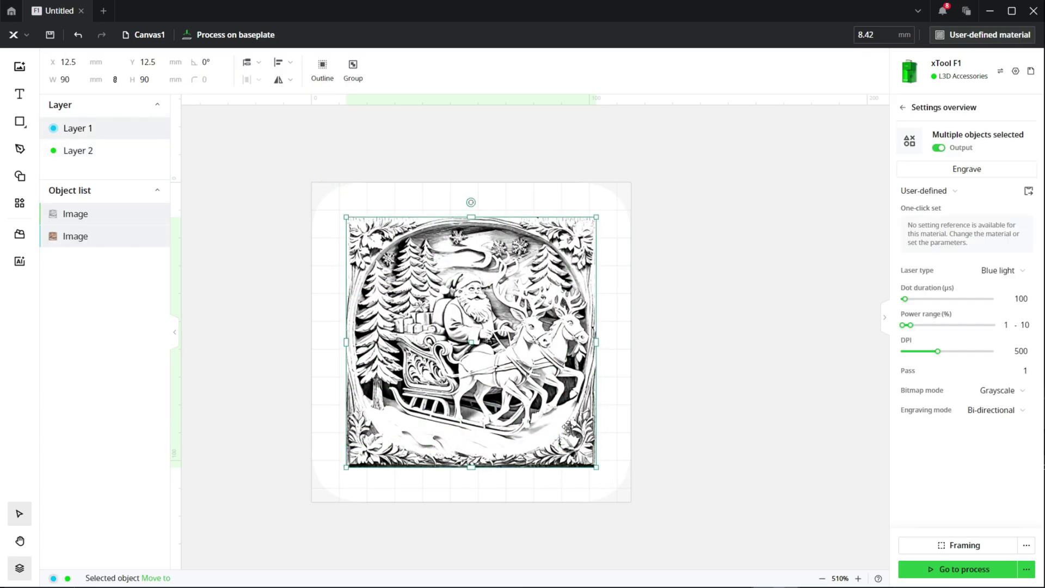
right_click(471, 309)
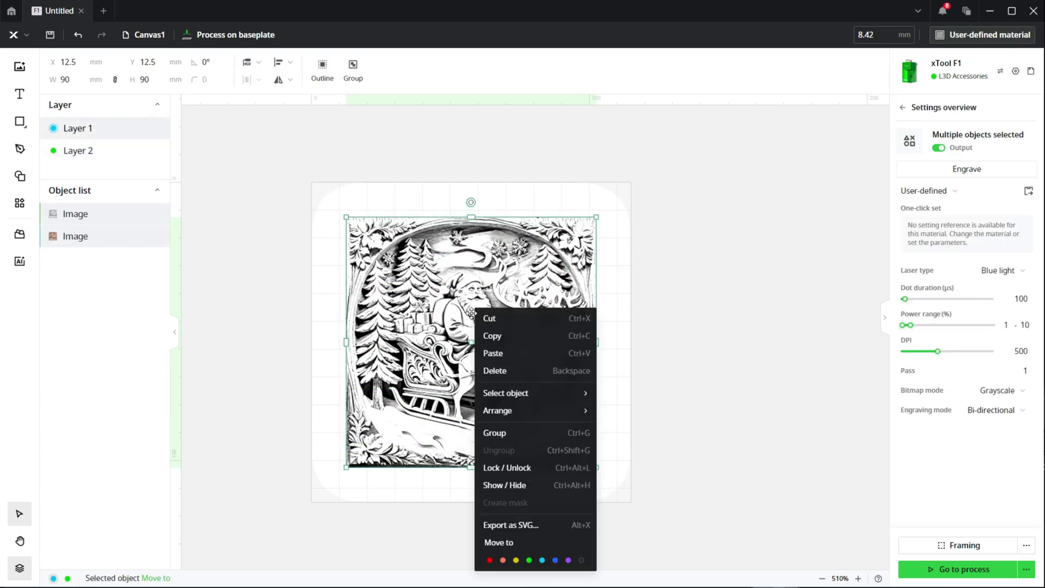
click(496, 433)
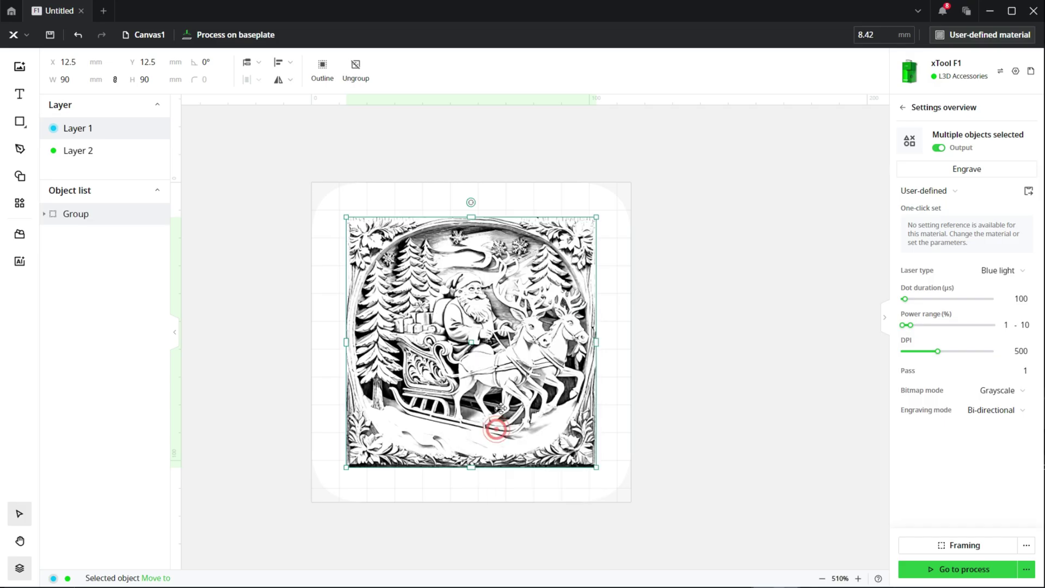
click(604, 347)
drag(312, 185, 613, 482)
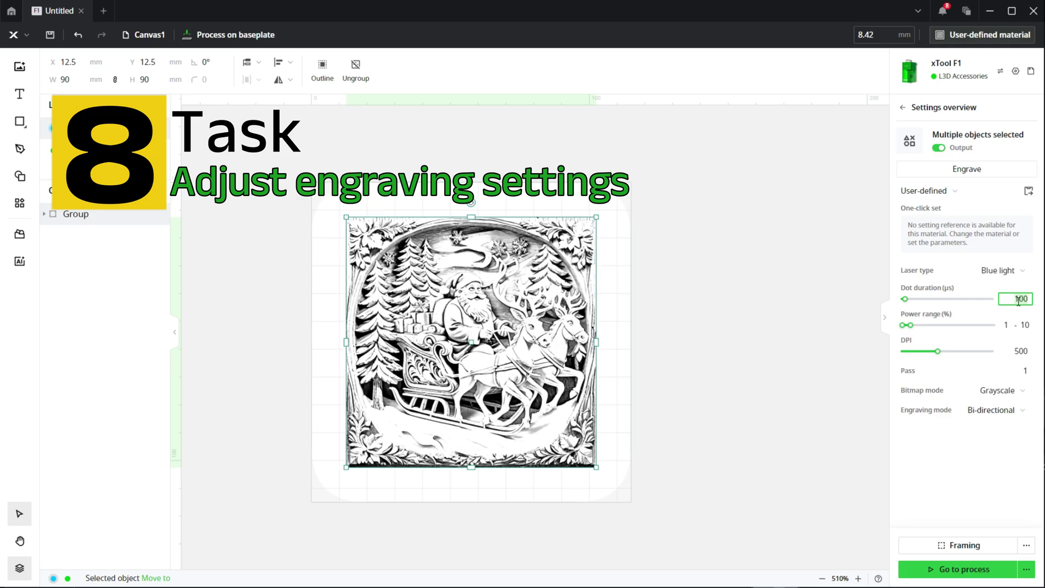
Step: Enter dot duration 200 µs, maximum power 75%, 700 DPI and Atkinson bitmap mode
key(BackSpace)
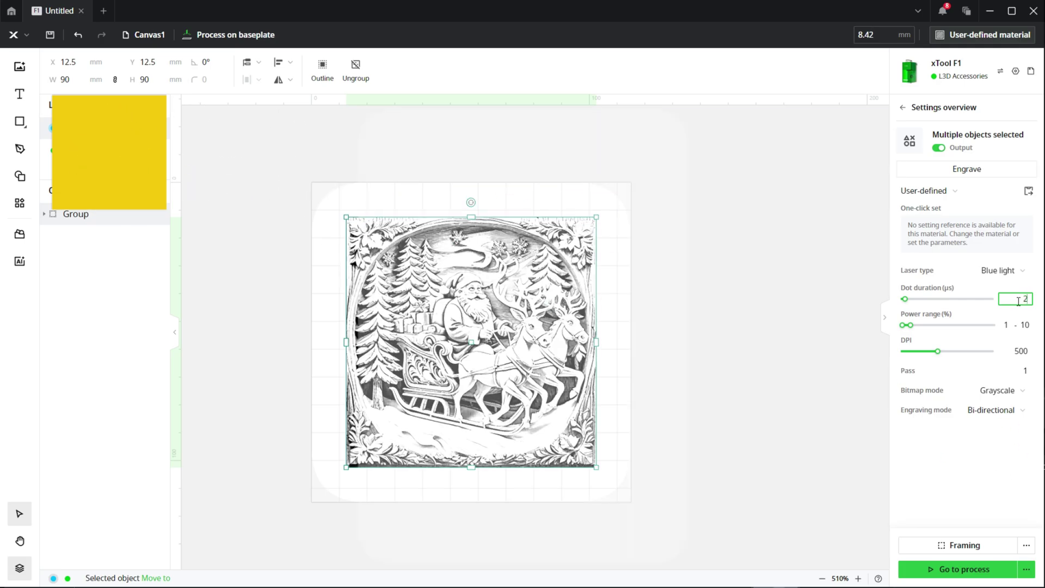
text(2)
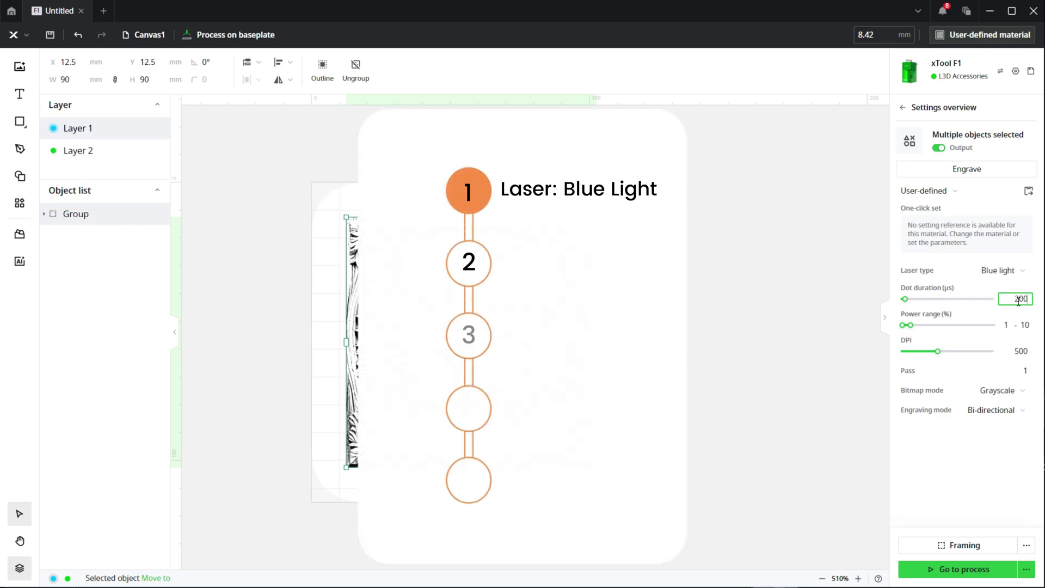
click(1021, 326)
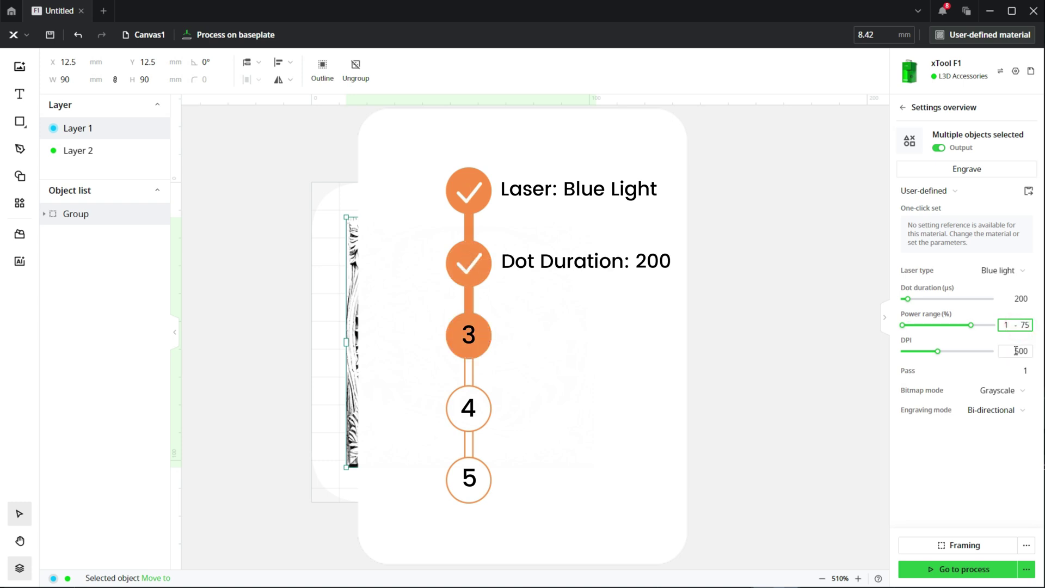
text(700)
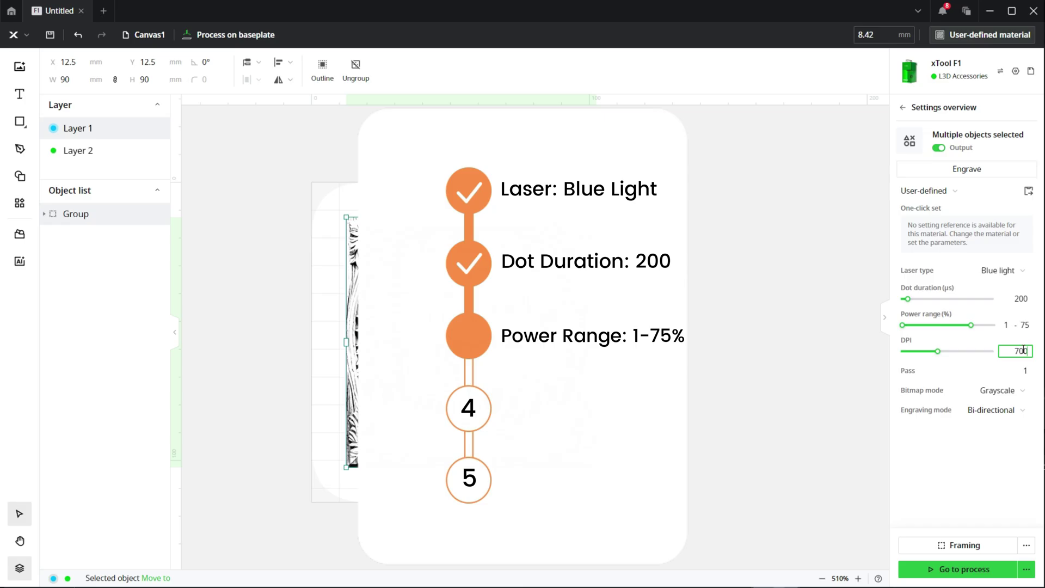
click(988, 392)
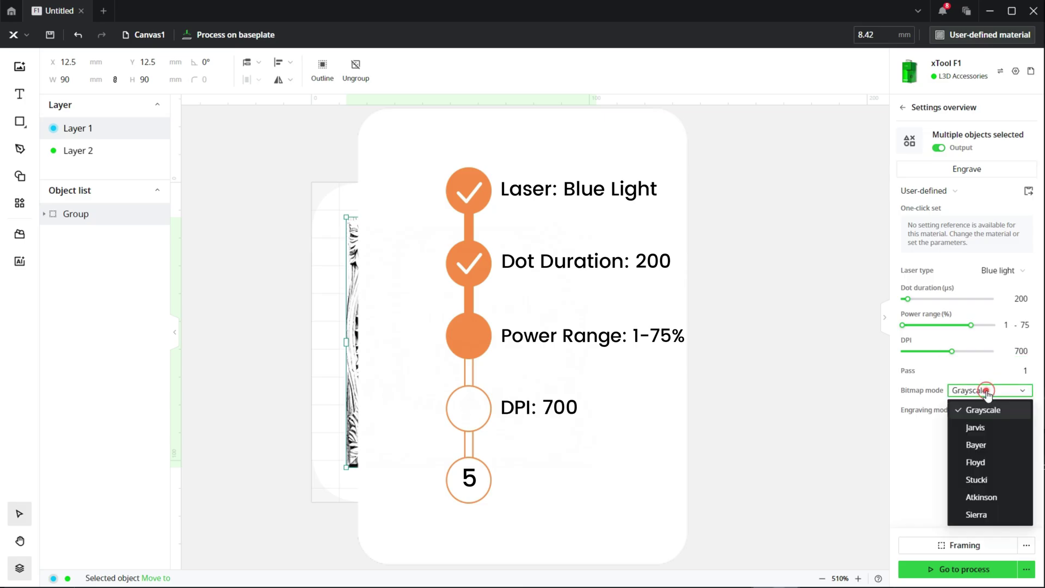
click(982, 497)
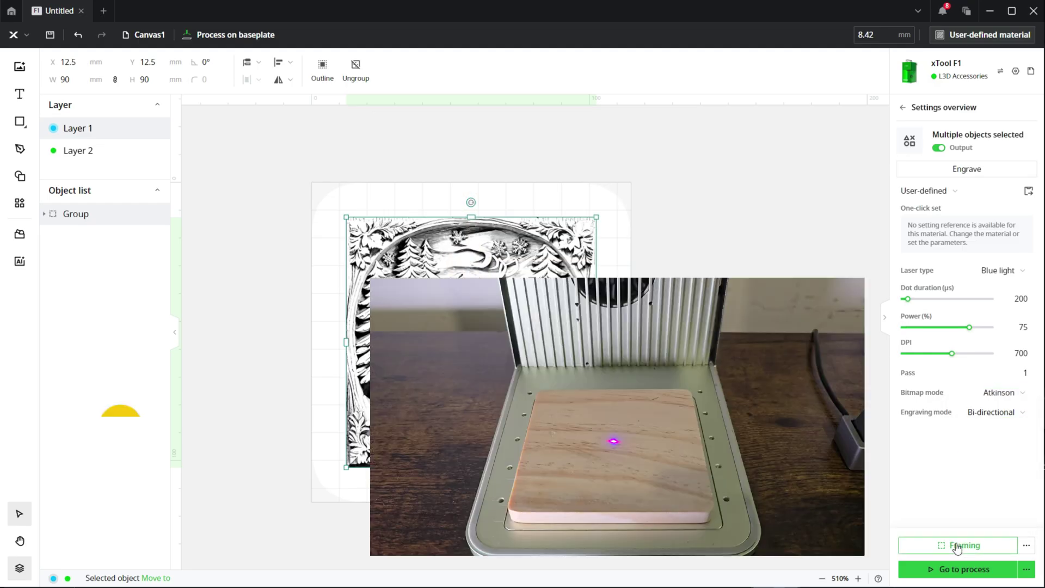
Step: Run and stop a framing pass on the coaster, then open the processing preview
click(958, 545)
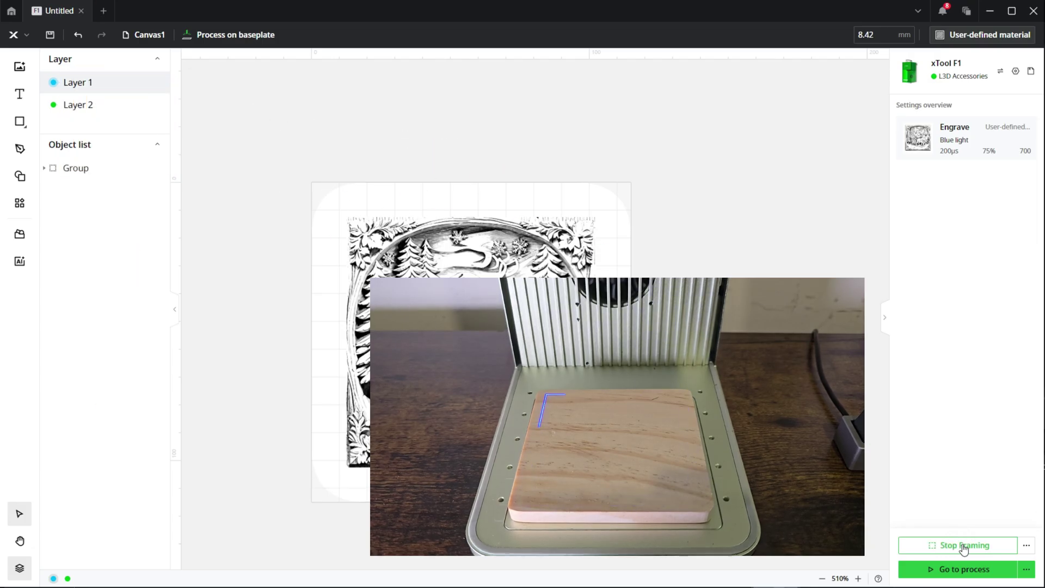
click(963, 547)
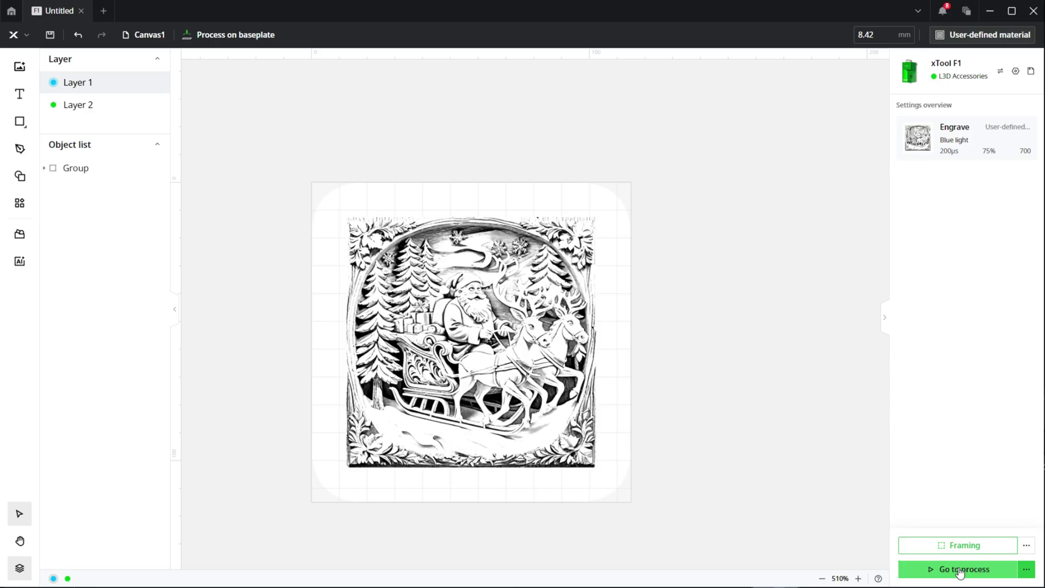
click(960, 569)
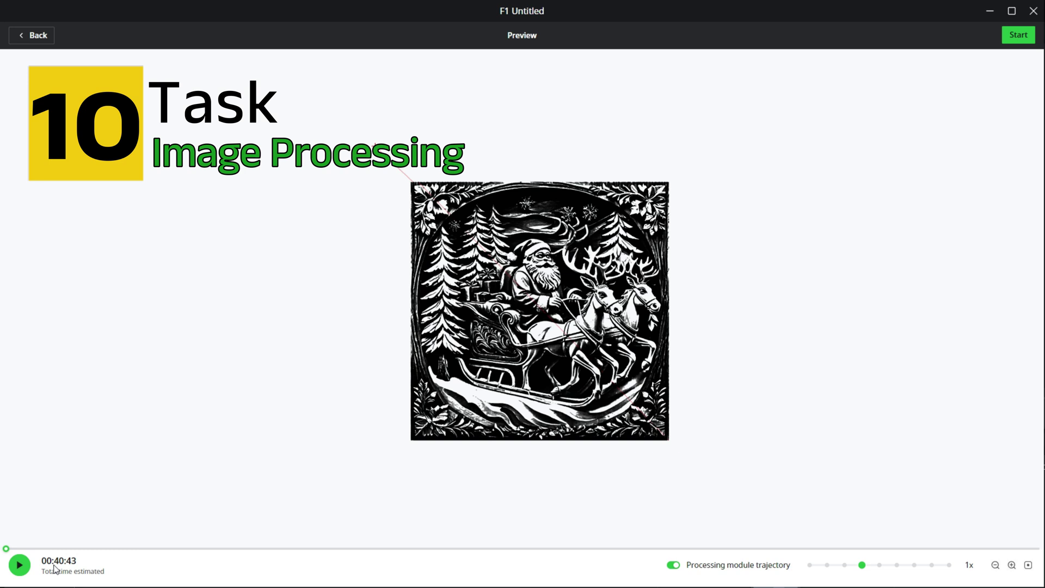
click(83, 560)
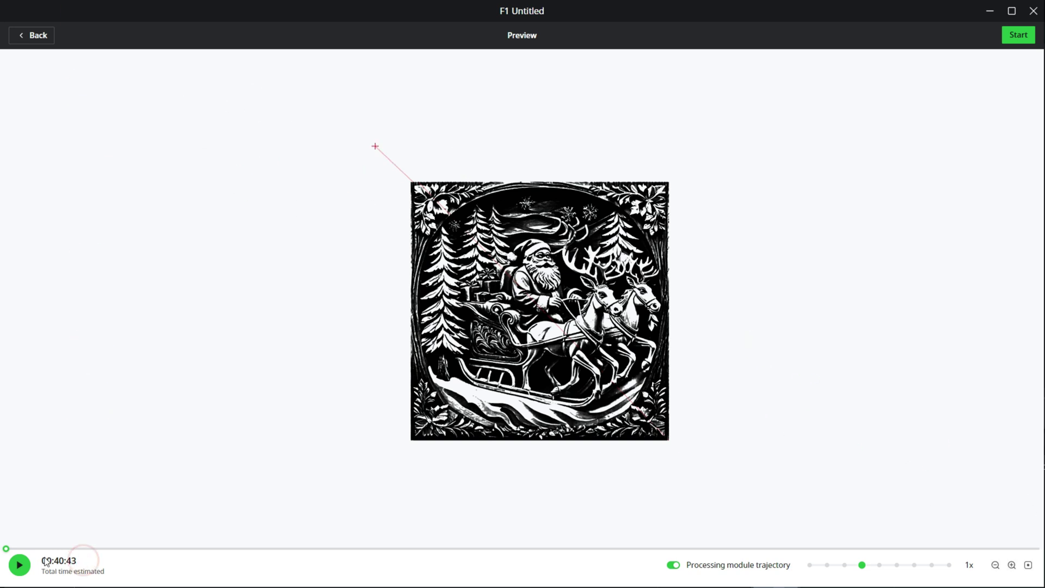